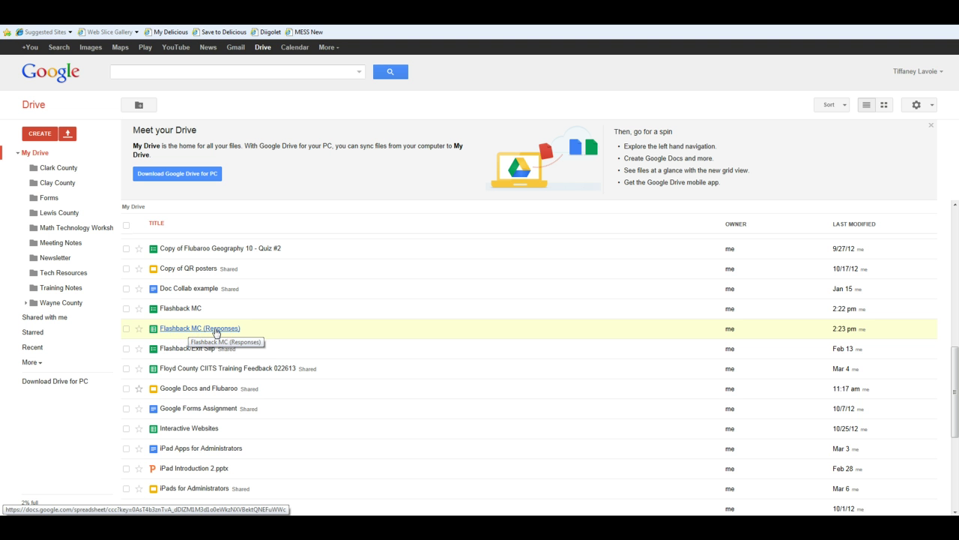
# Step: Open the live Flashback MC form and submit a response named "Answer Key" with B, A and B for Questions 1 to 3
pyautogui.click(180, 310)
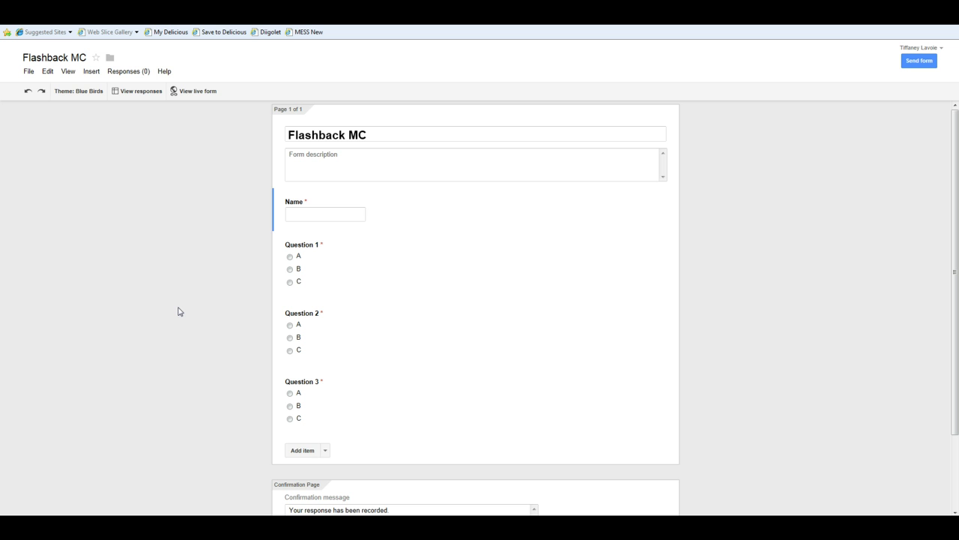
pyautogui.click(202, 93)
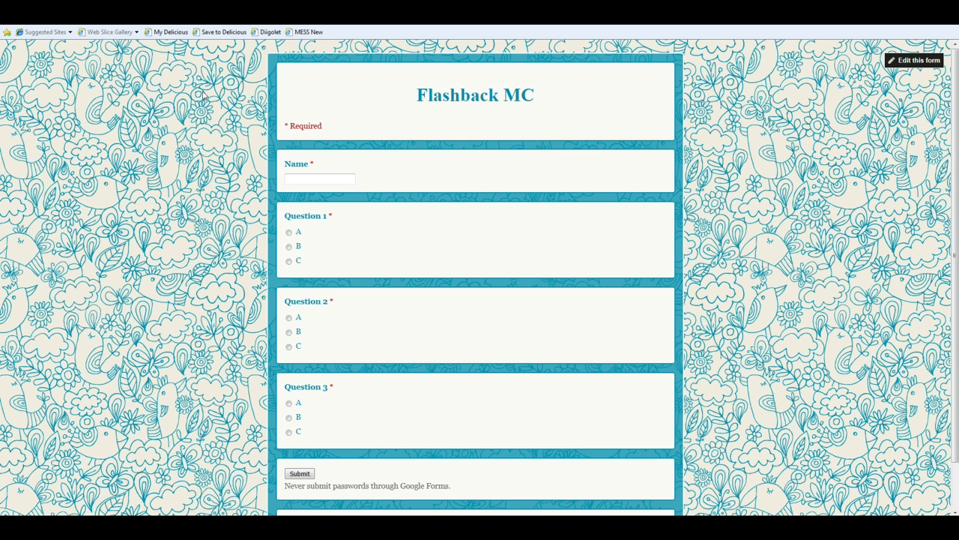
pyautogui.click(293, 175)
pyautogui.write('Answer Key')
pyautogui.click(288, 247)
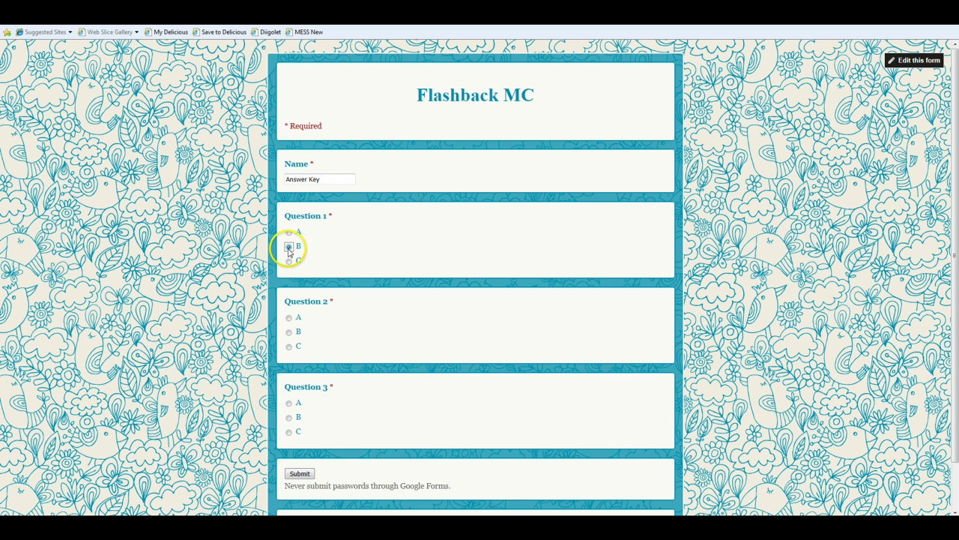
pyautogui.click(289, 317)
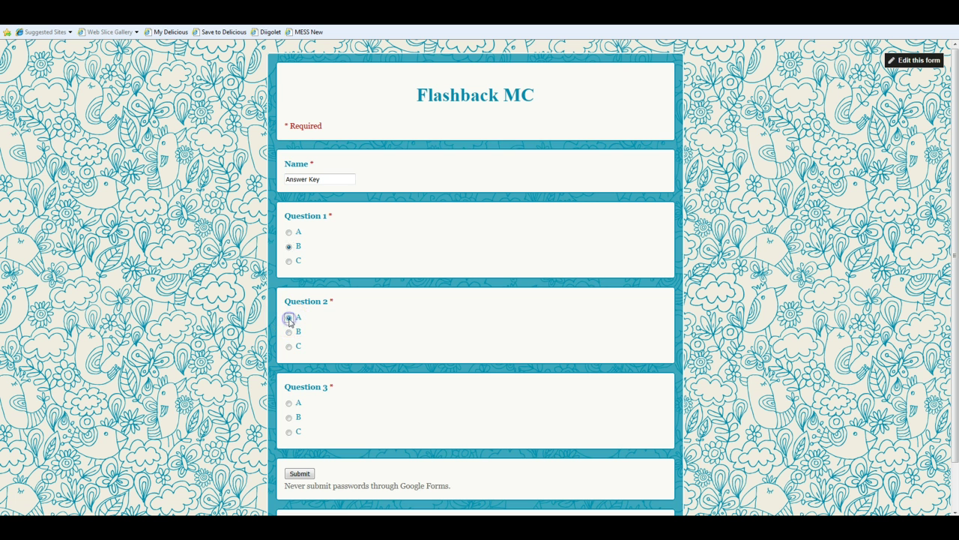
pyautogui.click(289, 417)
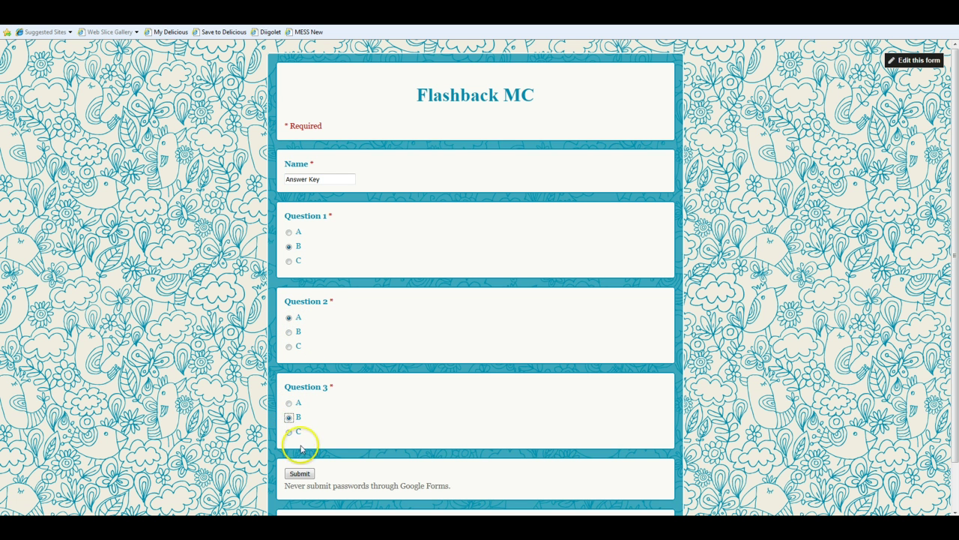
pyautogui.click(300, 474)
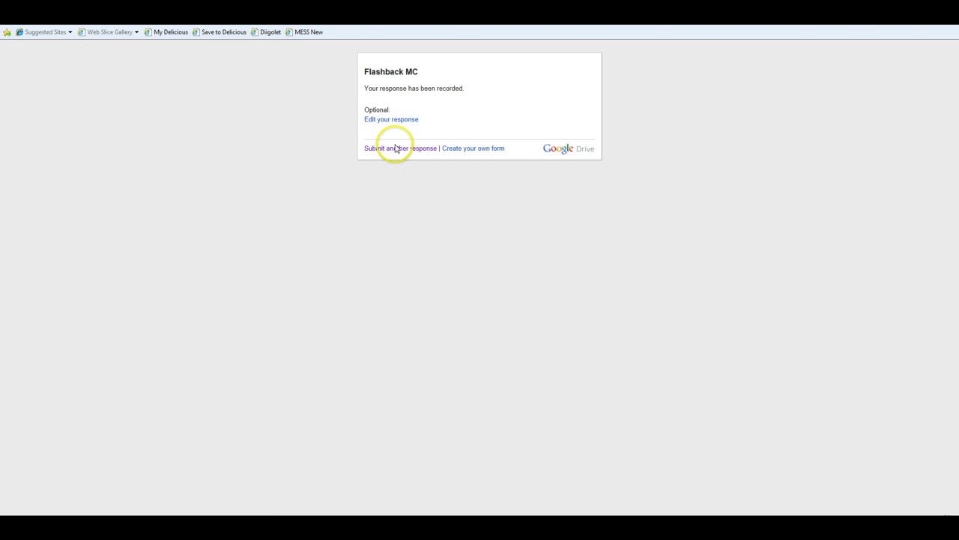
# Step: Submit another response under a student's first name, answering A, B and A for Questions 1 to 3
pyautogui.click(394, 149)
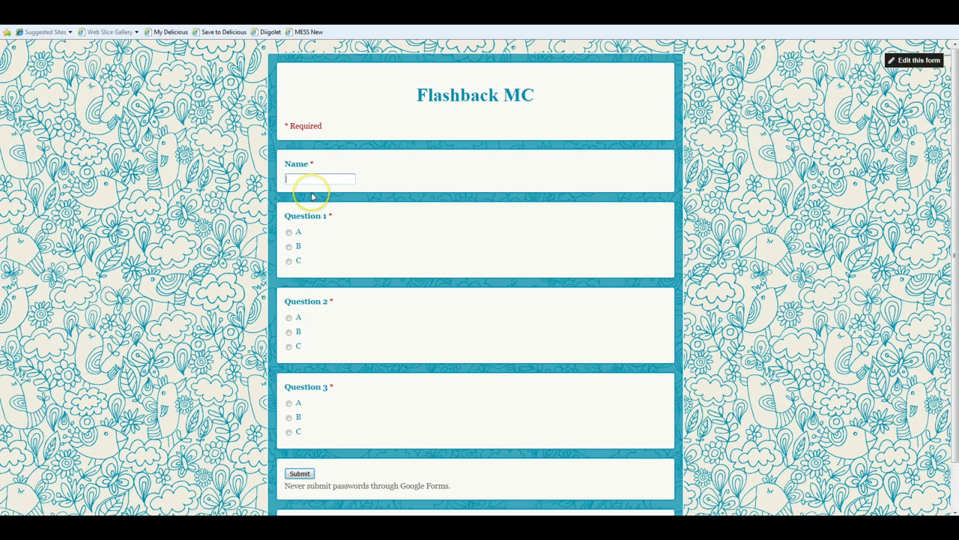
pyautogui.write('Sara')
pyautogui.press('Tab')
pyautogui.click(288, 232)
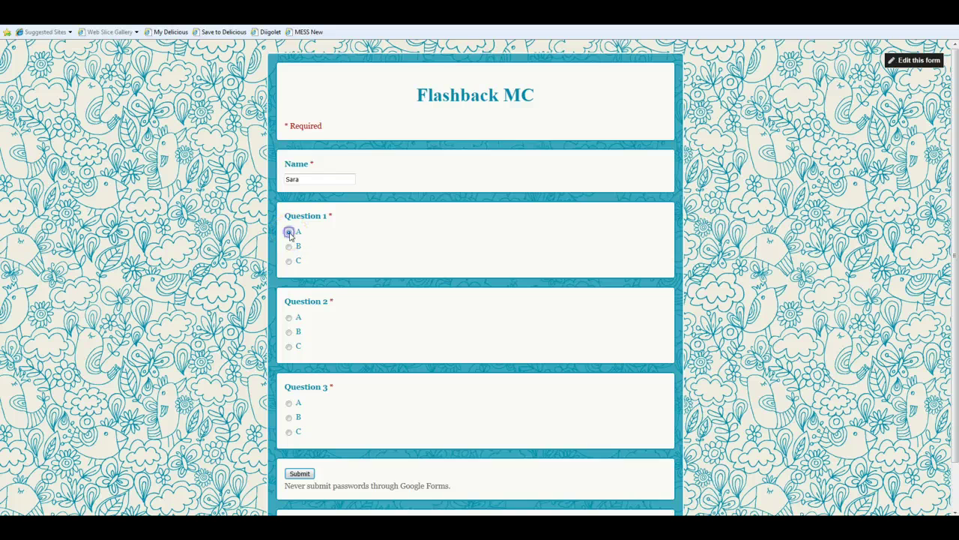
pyautogui.click(288, 331)
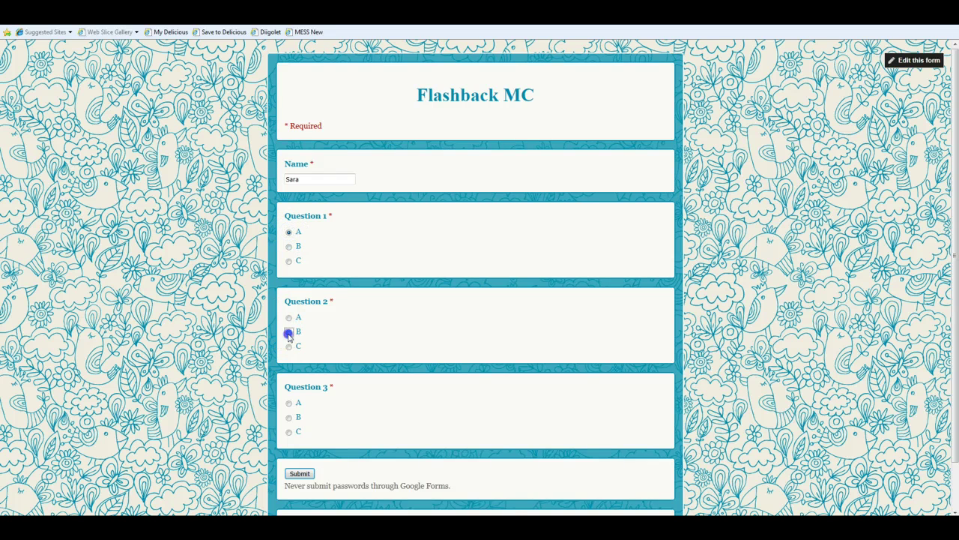
pyautogui.click(289, 402)
pyautogui.click(299, 474)
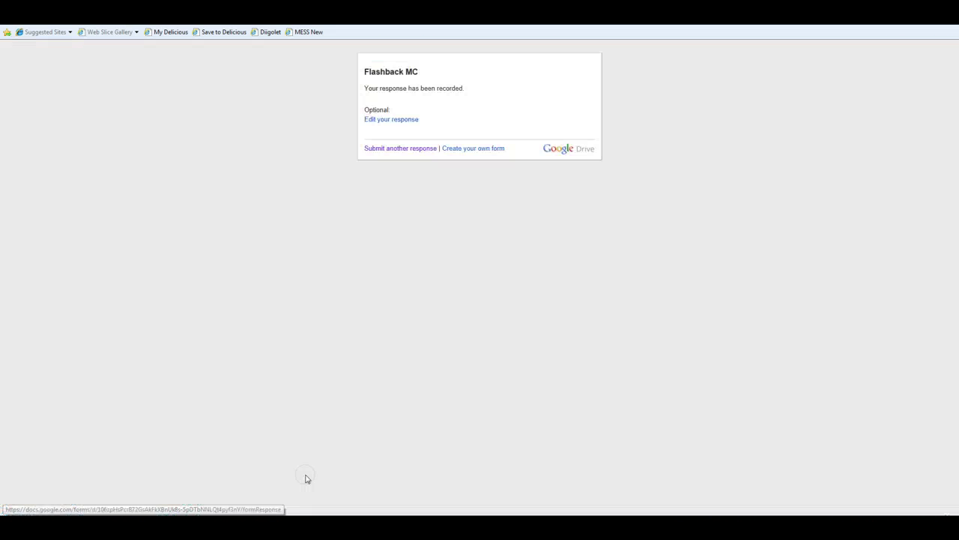
# Step: Submit another response under a second student's first name, answering C, A and B for Questions 1 to 3
pyautogui.click(398, 148)
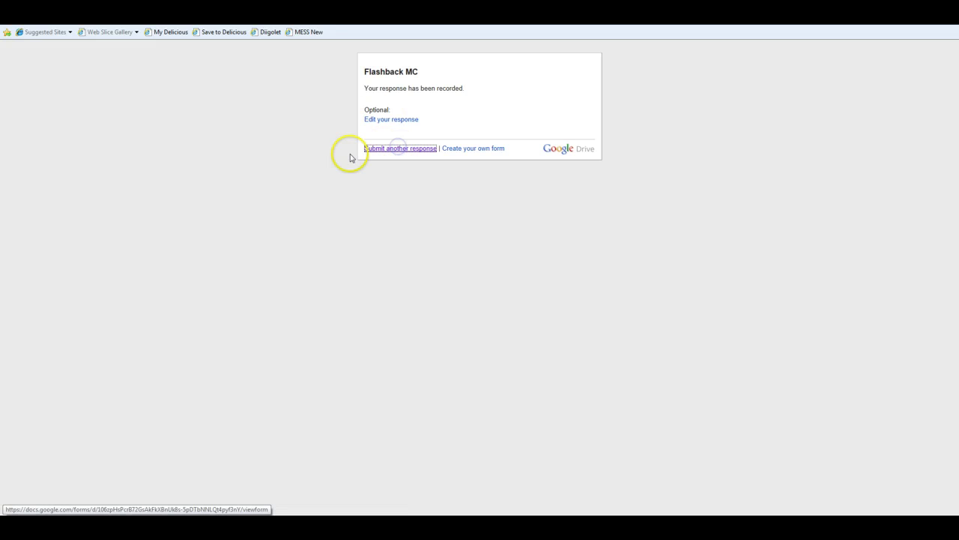
pyautogui.write('D')
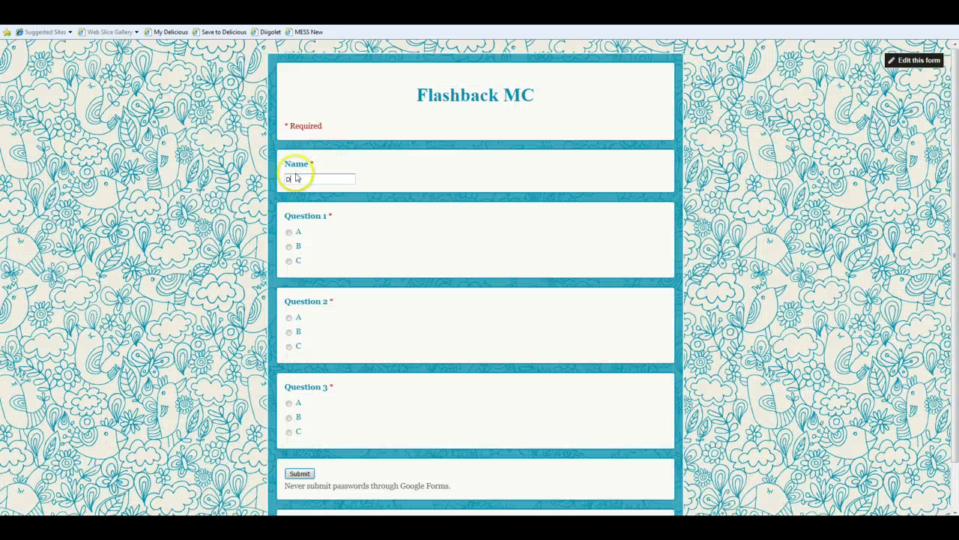
pyautogui.write('anid')
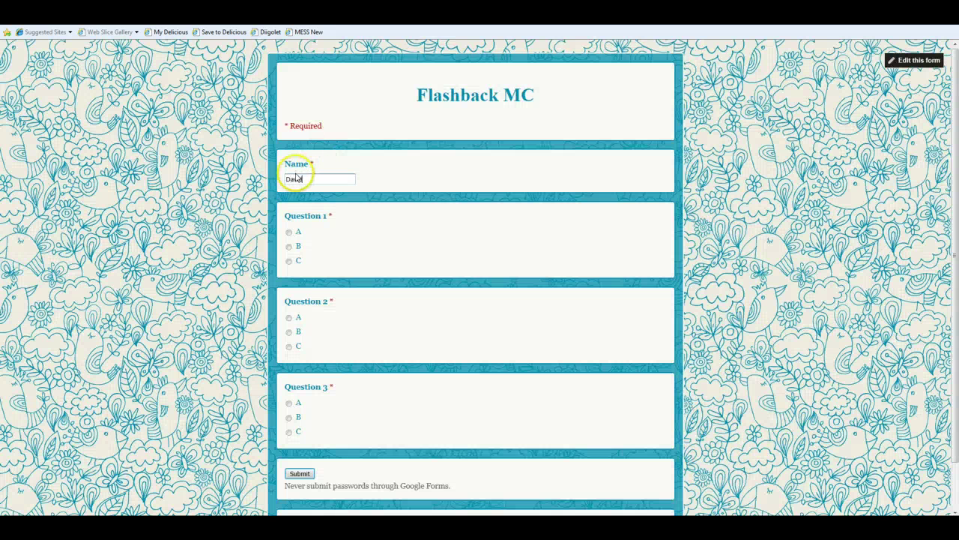
pyautogui.click(289, 261)
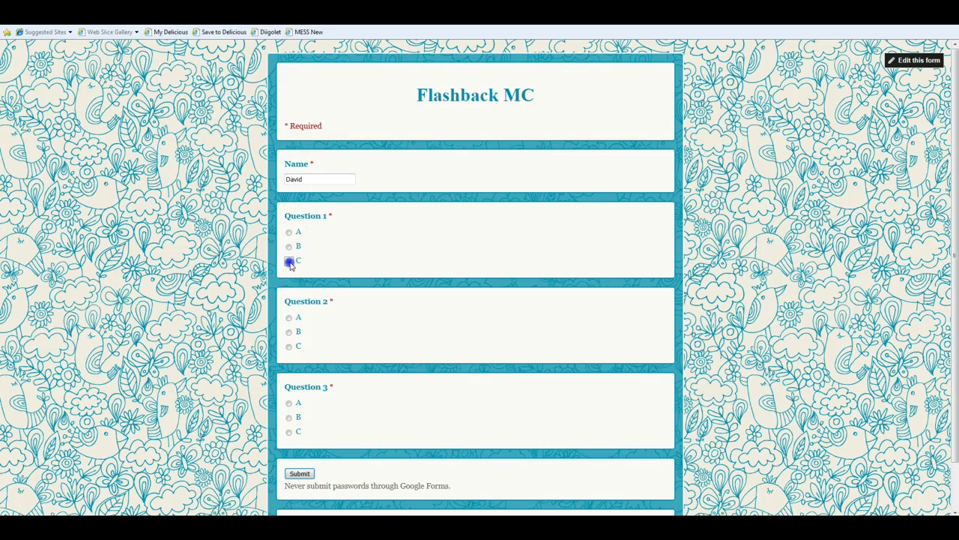
pyautogui.click(290, 318)
pyautogui.click(289, 416)
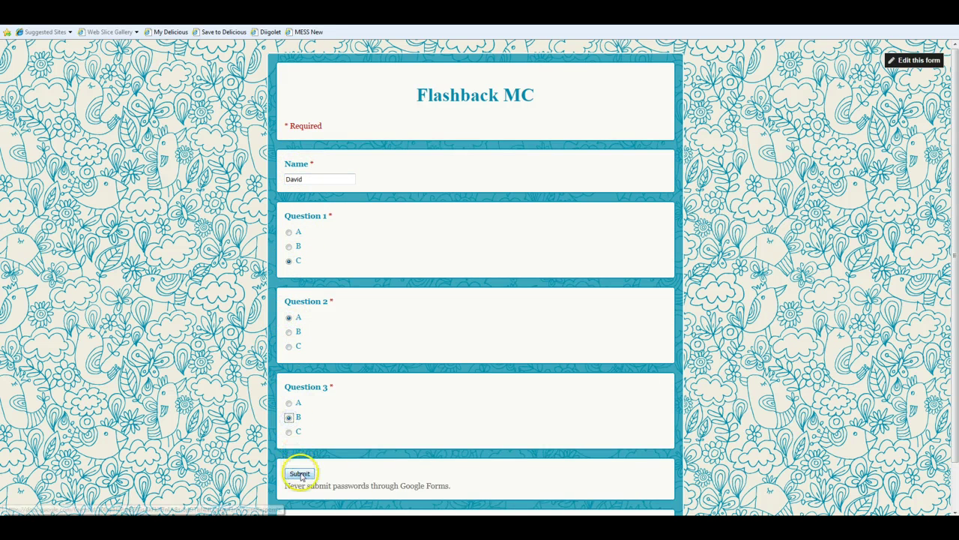
pyautogui.click(300, 473)
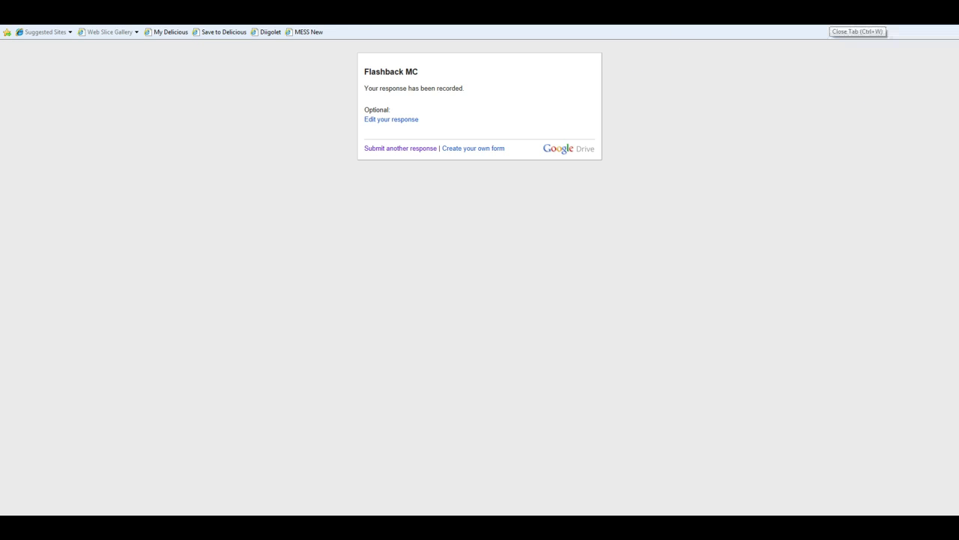
# Step: Close the submitted form page and open the Flashback MC (Responses) spreadsheet from My Drive
pyautogui.click(830, 18)
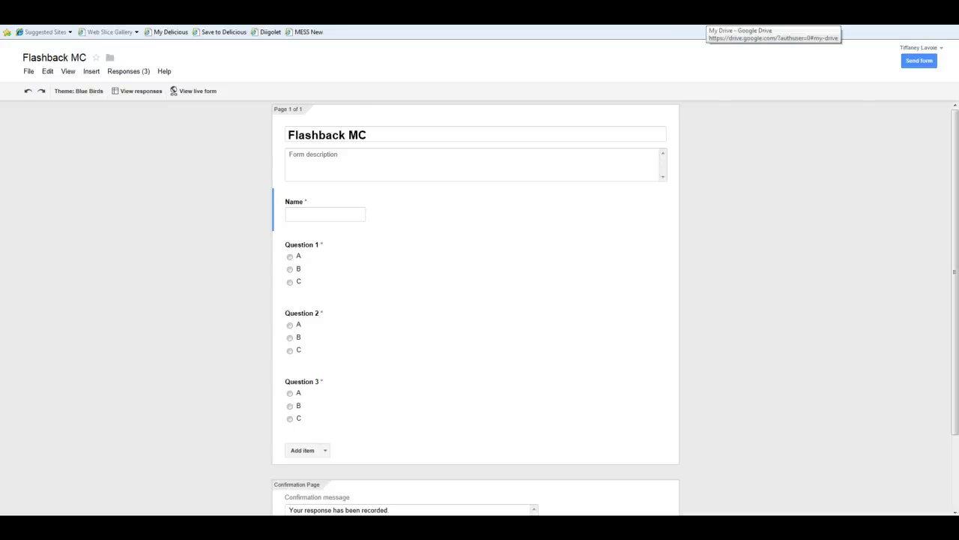
pyautogui.click(712, 18)
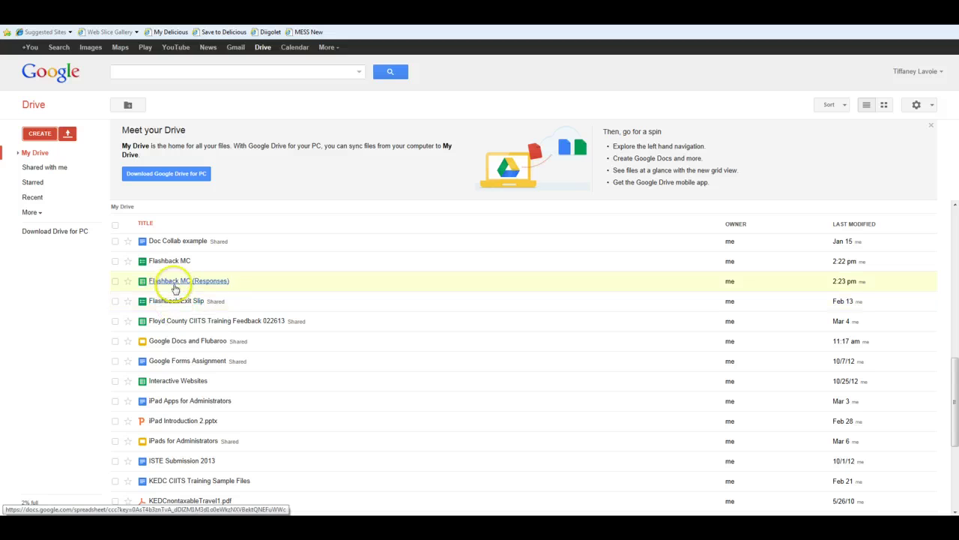
pyautogui.click(173, 282)
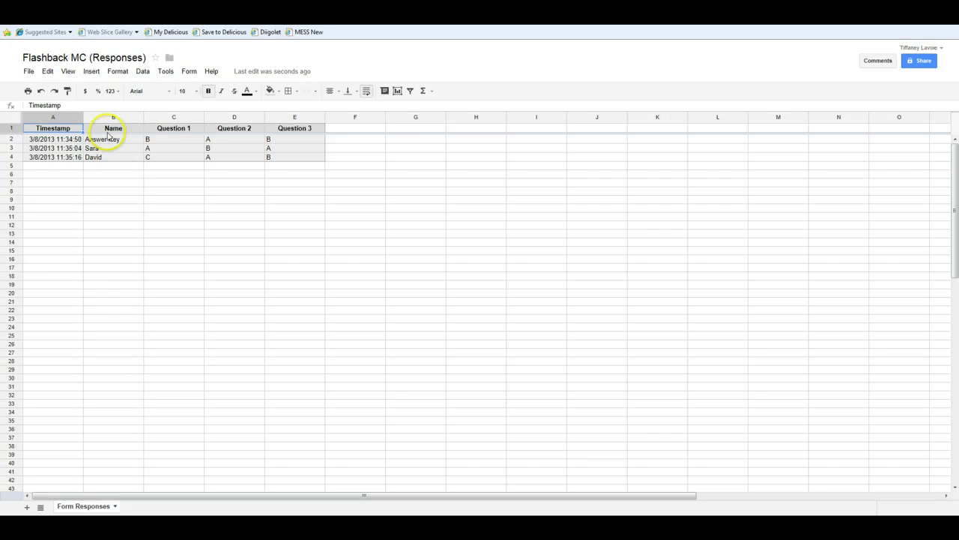
# Step: Search the Script Gallery for Flubaroo from the responses spreadsheet
pyautogui.click(91, 72)
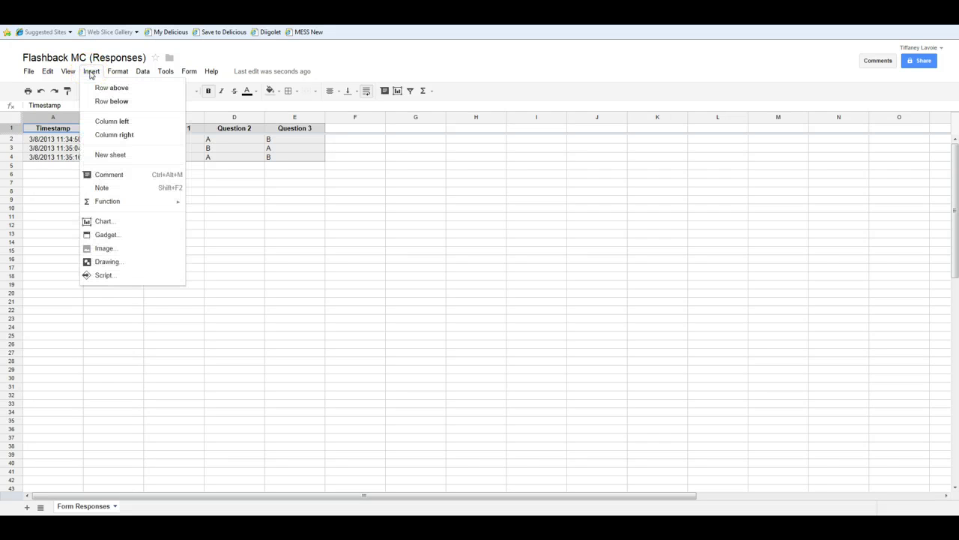
pyautogui.click(103, 276)
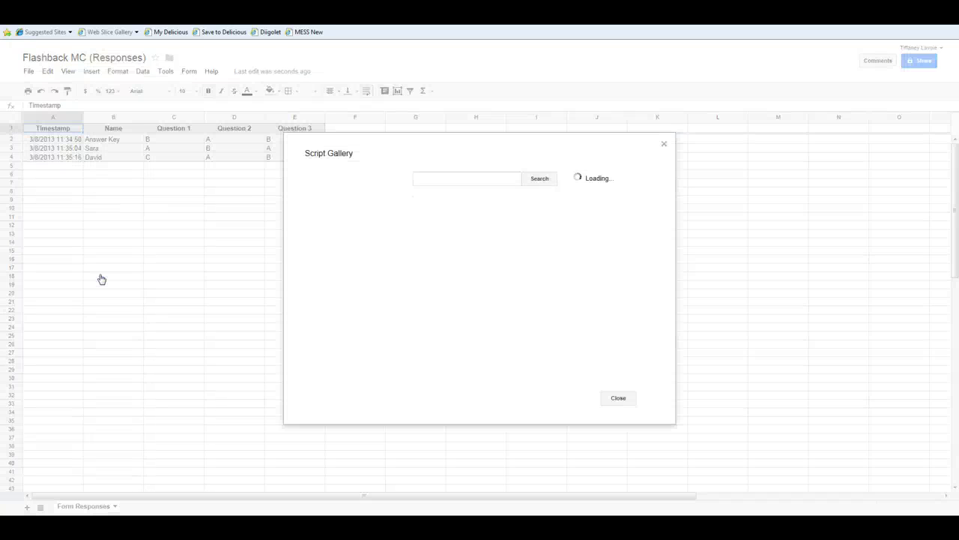
pyautogui.click(292, 180)
pyautogui.click(425, 180)
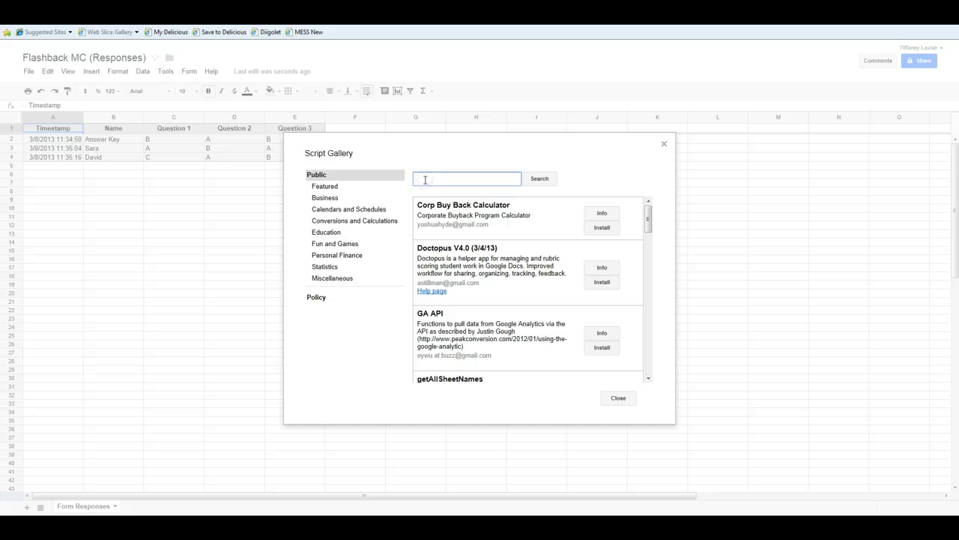
pyautogui.write('Flubaroo')
pyautogui.press('Return')
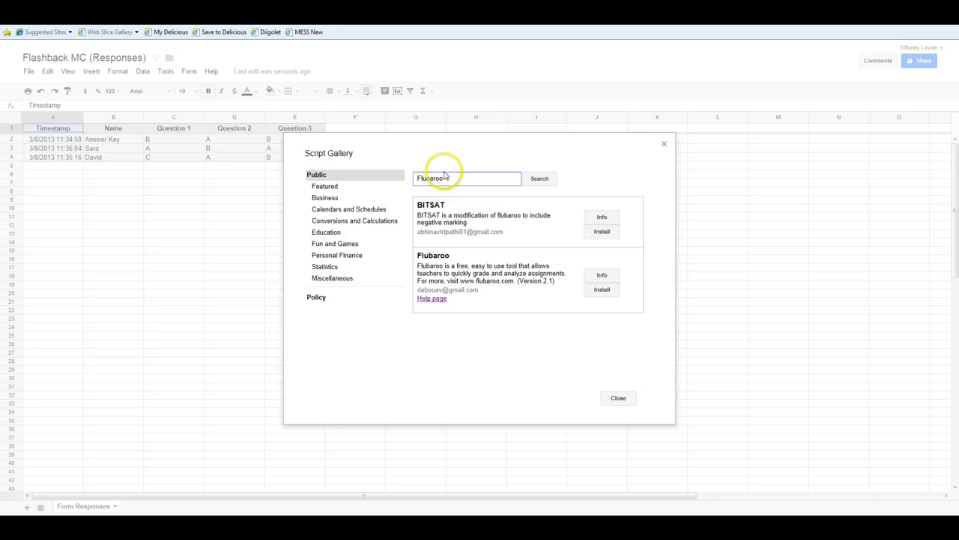
# Step: Install the Flubaroo script, authorize it and return to the spreadsheet
pyautogui.click(605, 292)
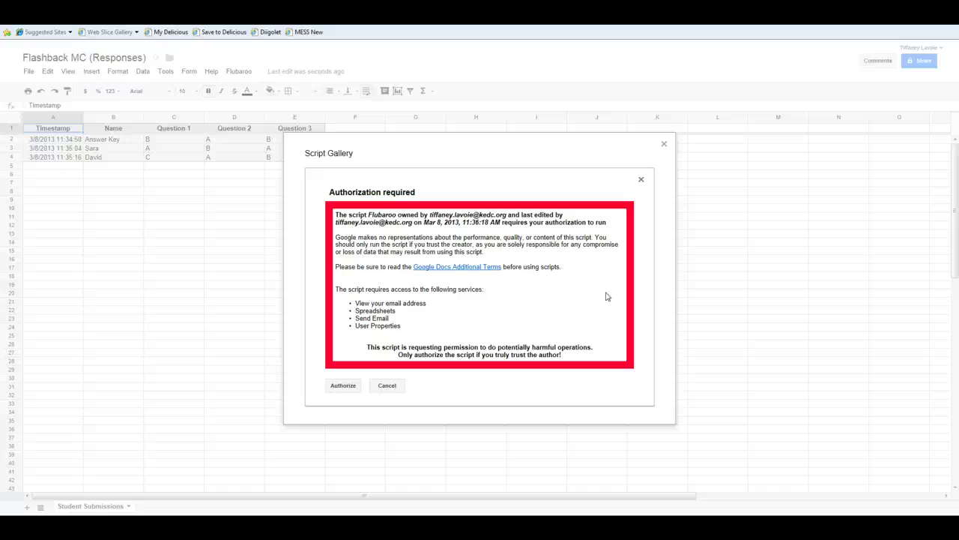
pyautogui.click(338, 387)
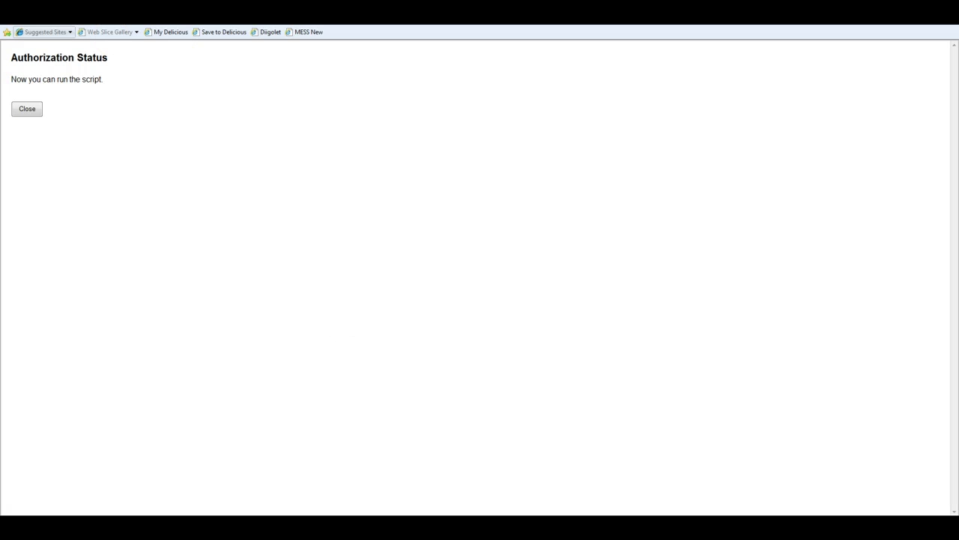
pyautogui.click(33, 115)
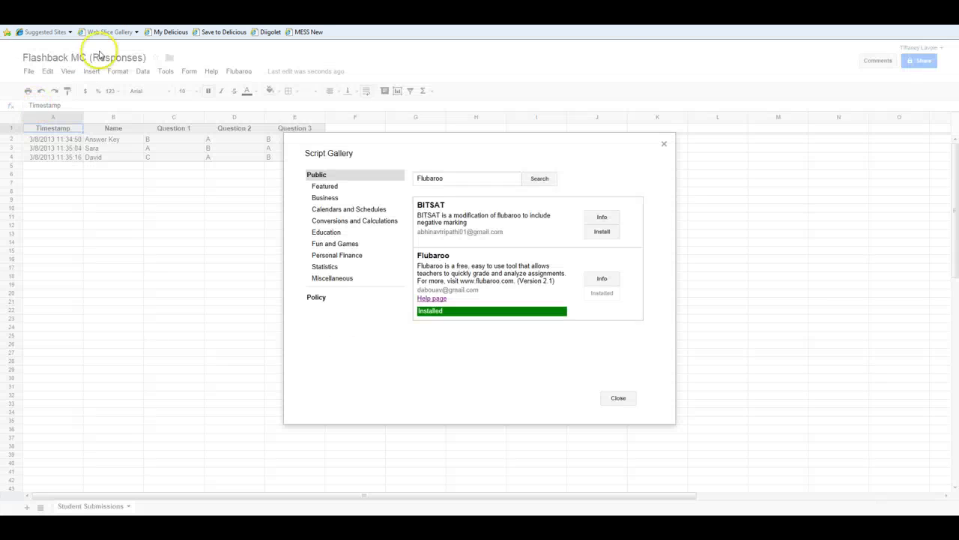
pyautogui.click(664, 145)
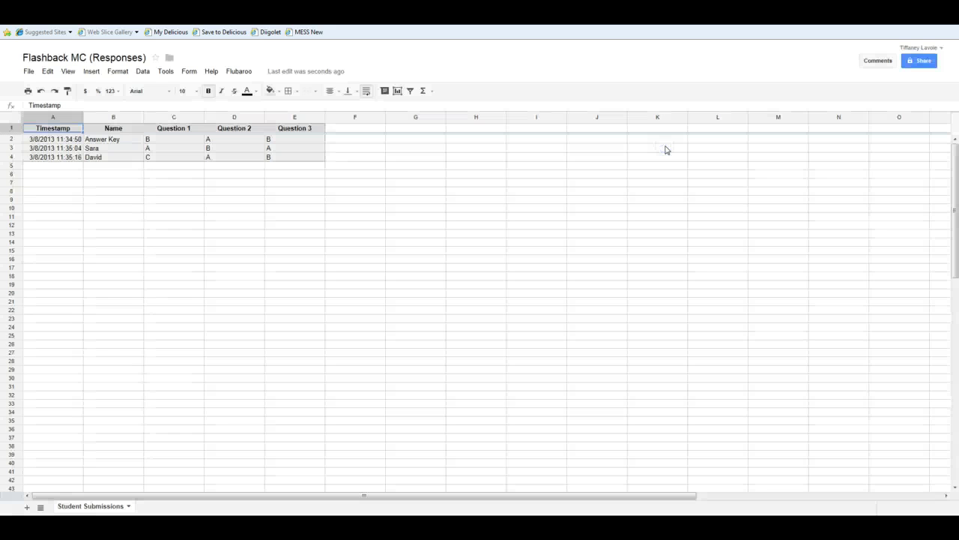
# Step: Start grading the assignment with Flubaroo, keeping Name as Identifies Student and 1 Point for each of the three questions
pyautogui.click(239, 73)
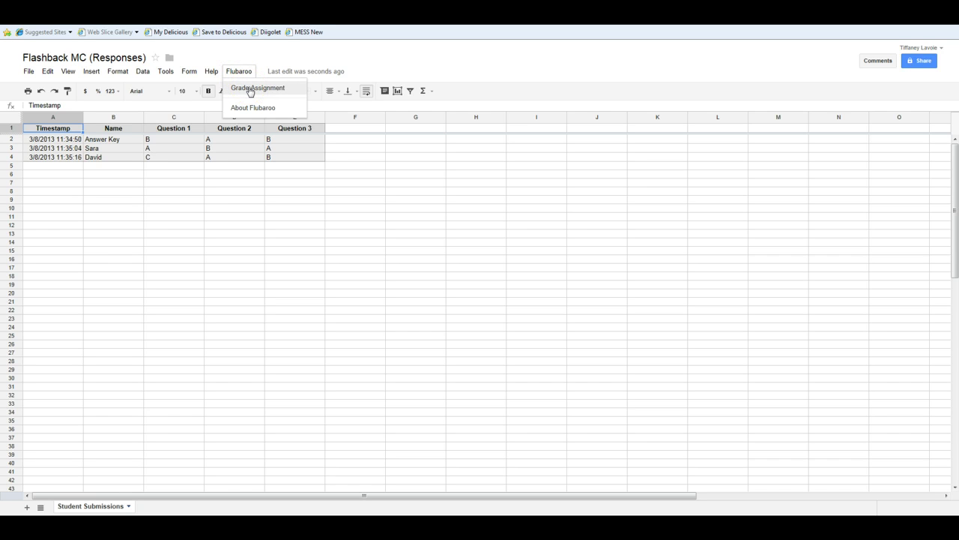
pyautogui.click(251, 90)
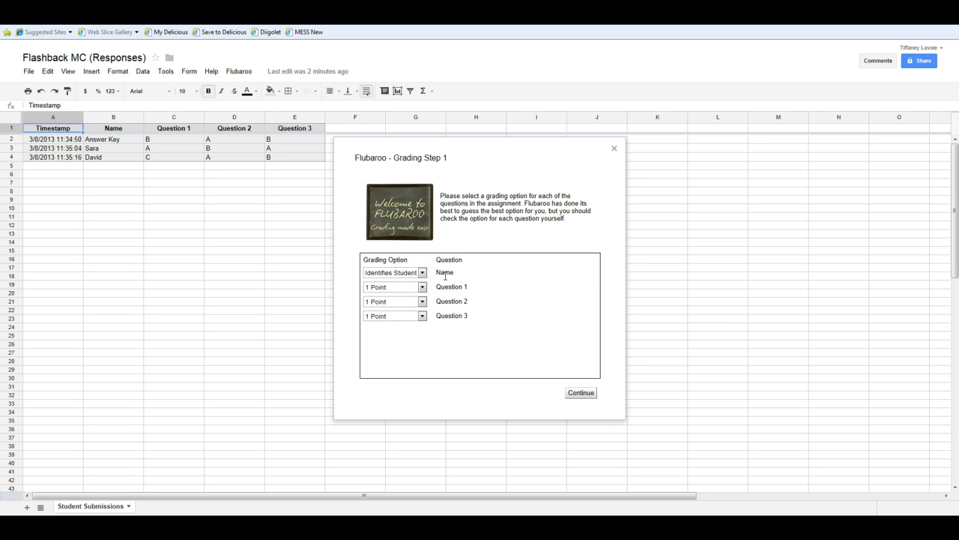
pyautogui.click(454, 278)
pyautogui.click(581, 394)
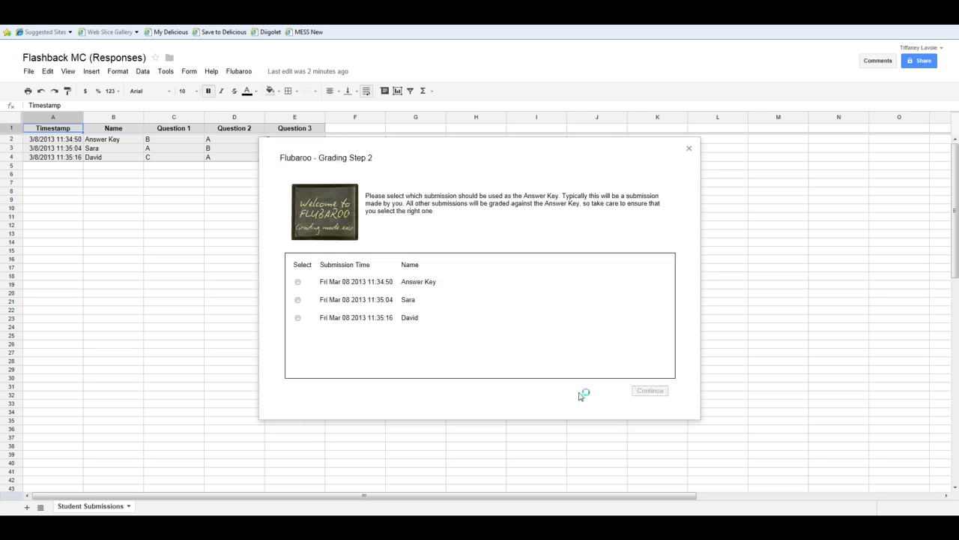
# Step: Grade the submissions against the Answer Key submission and view the resulting grades
pyautogui.click(298, 282)
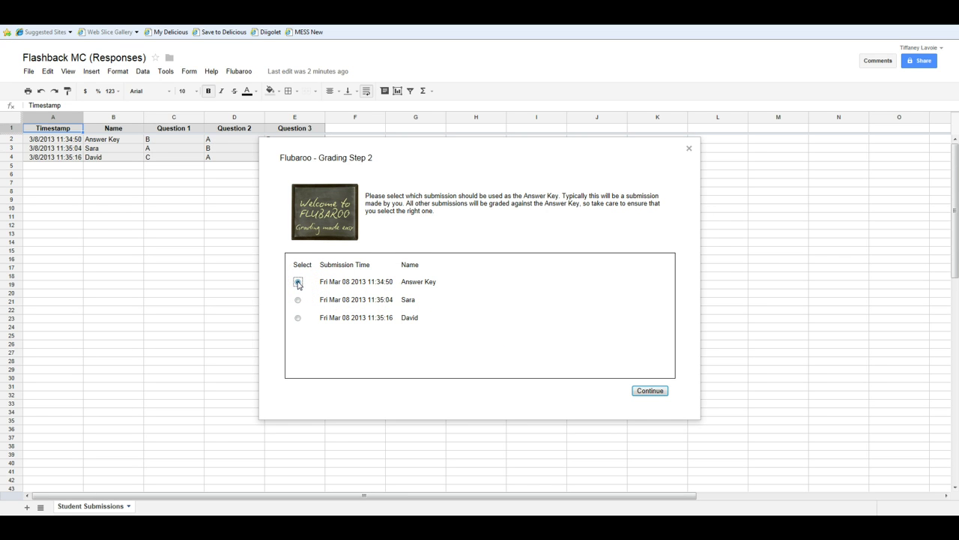
pyautogui.click(641, 396)
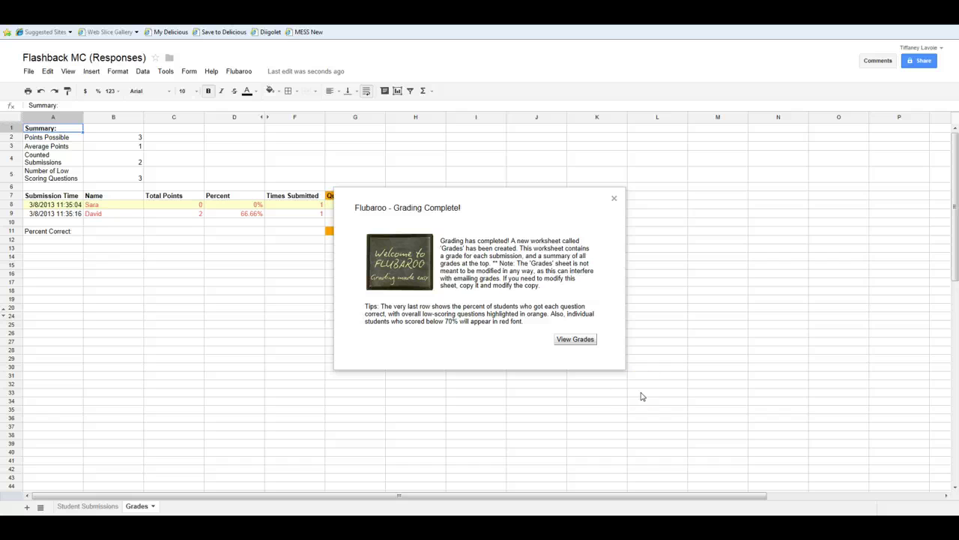
pyautogui.click(580, 339)
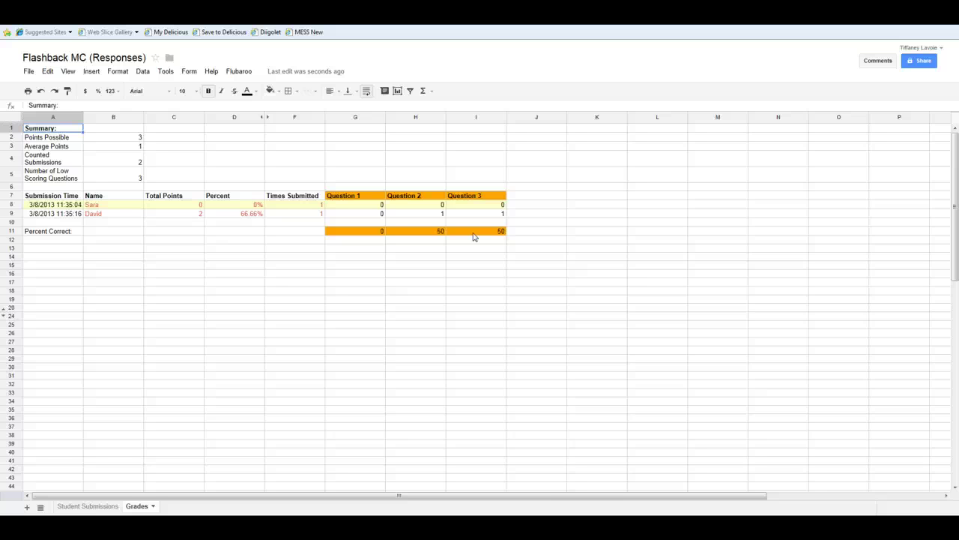
pyautogui.click(245, 75)
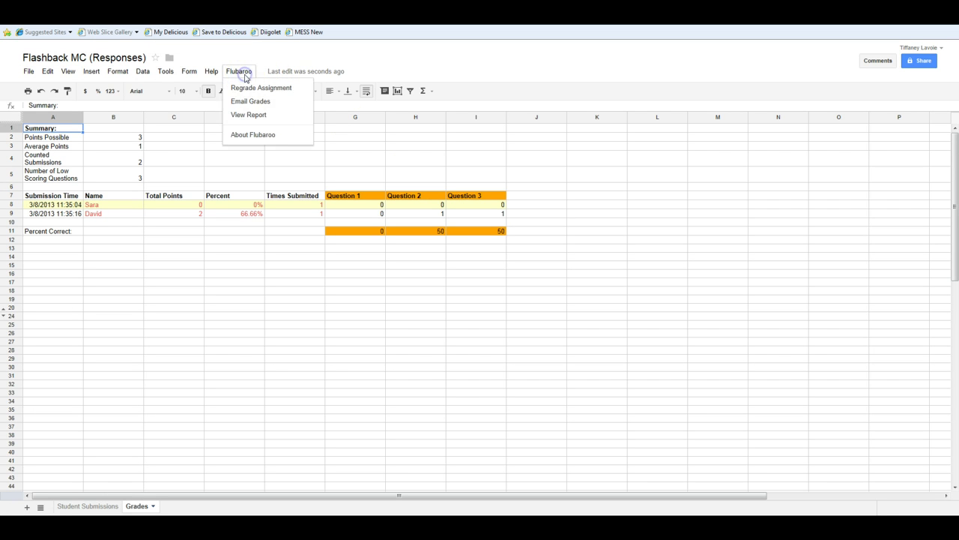
pyautogui.click(249, 118)
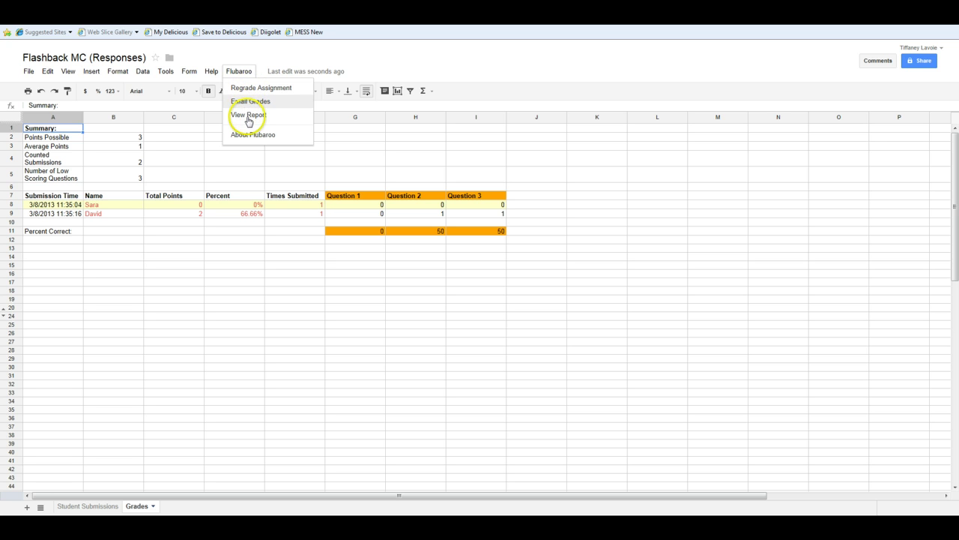
pyautogui.click(234, 300)
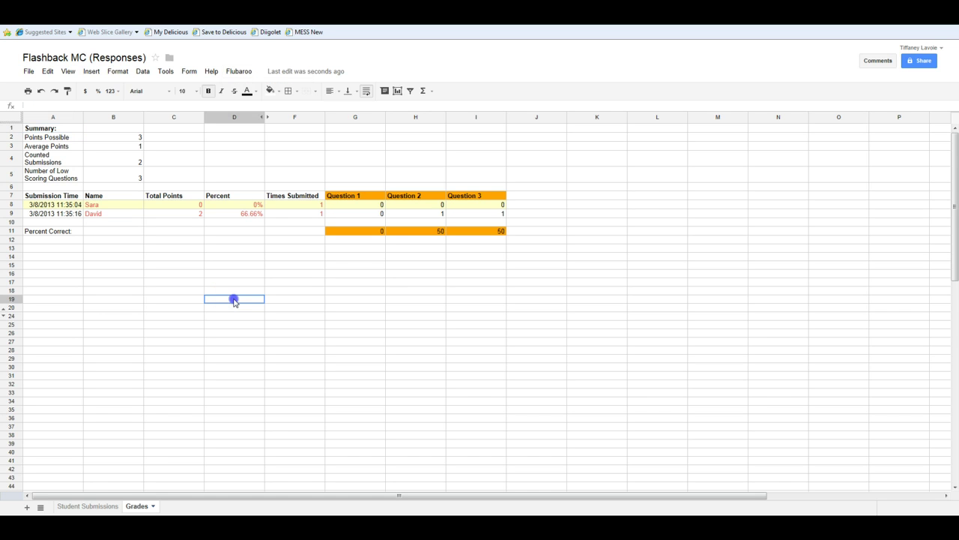